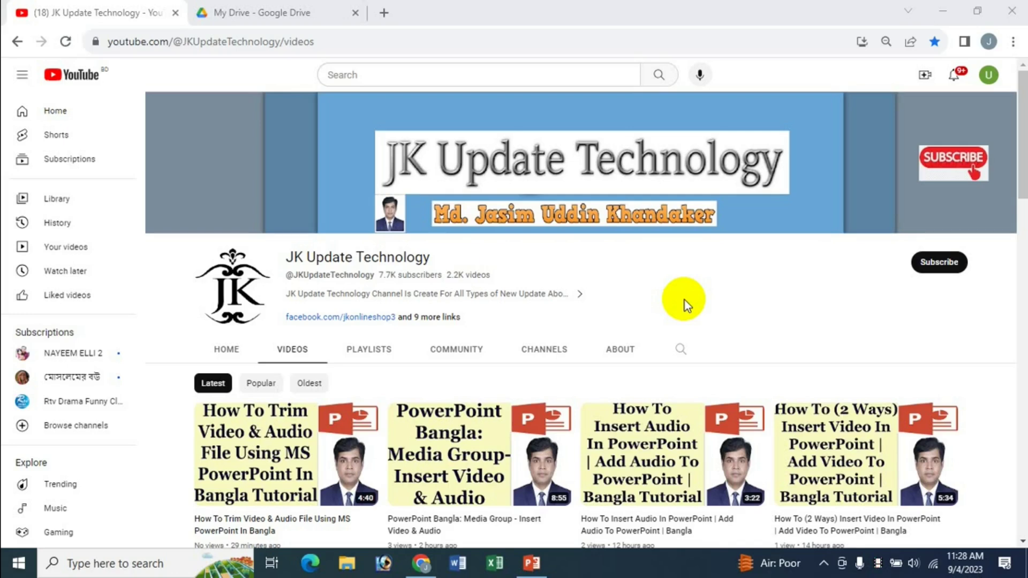
Switch to PowerPoint, insert the video file named Video from the PC onto the blank slide, and show its playback options.
{"action": "left_click", "coordinate": [532, 562]}
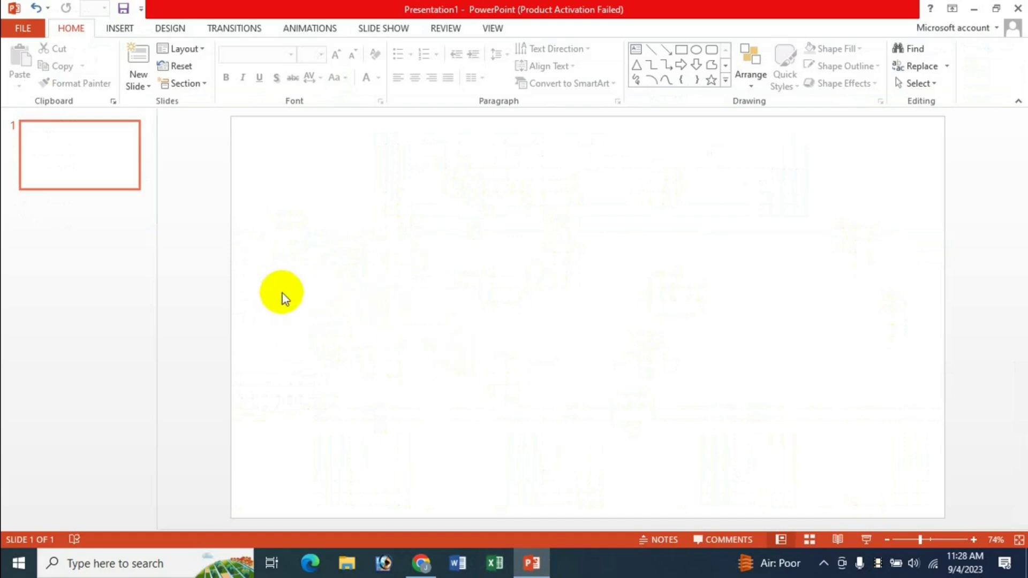
{"action": "left_click", "coordinate": [127, 33]}
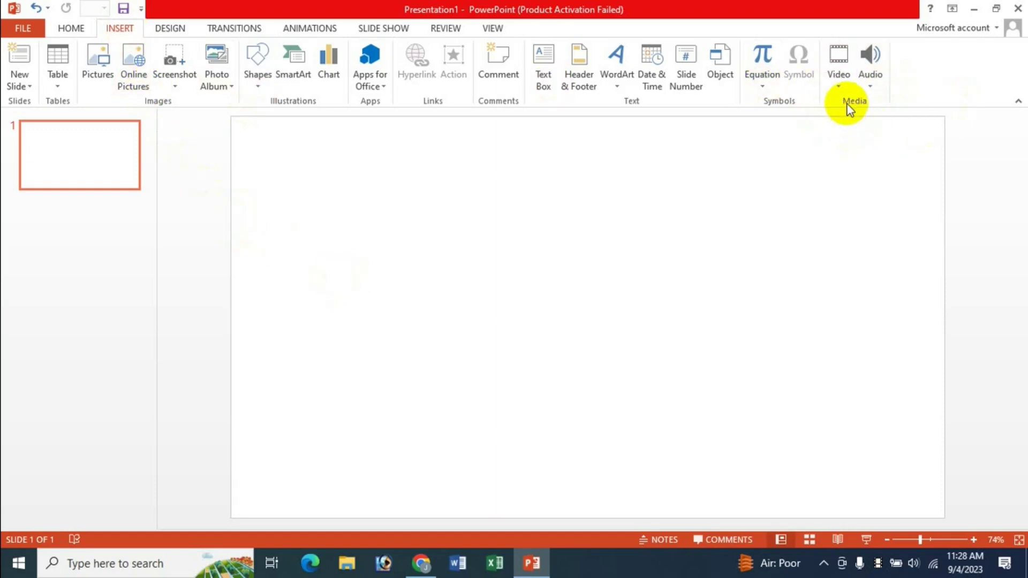
{"action": "left_click", "coordinate": [839, 86]}
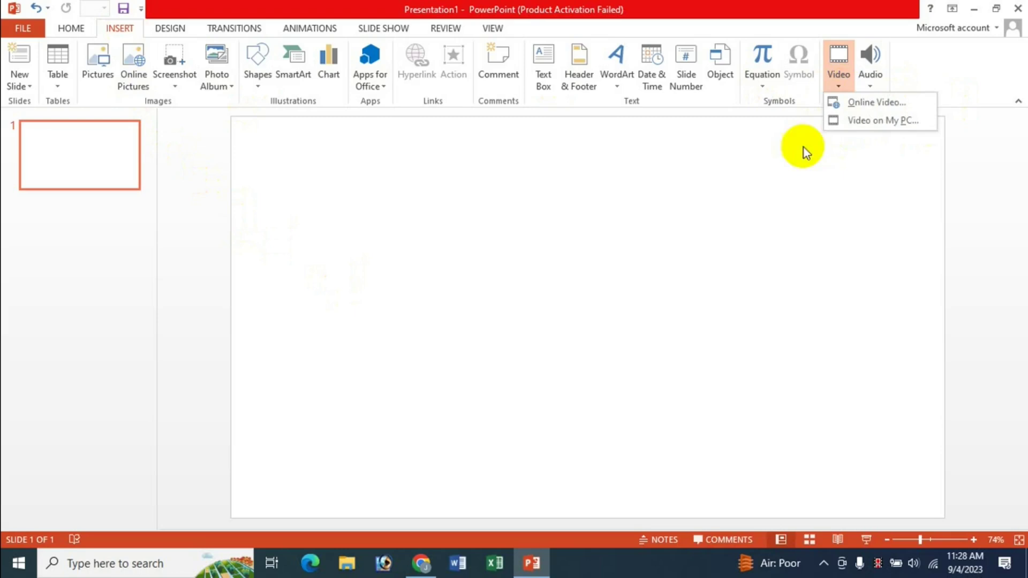
{"action": "left_click", "coordinate": [878, 123]}
{"action": "left_click", "coordinate": [600, 174]}
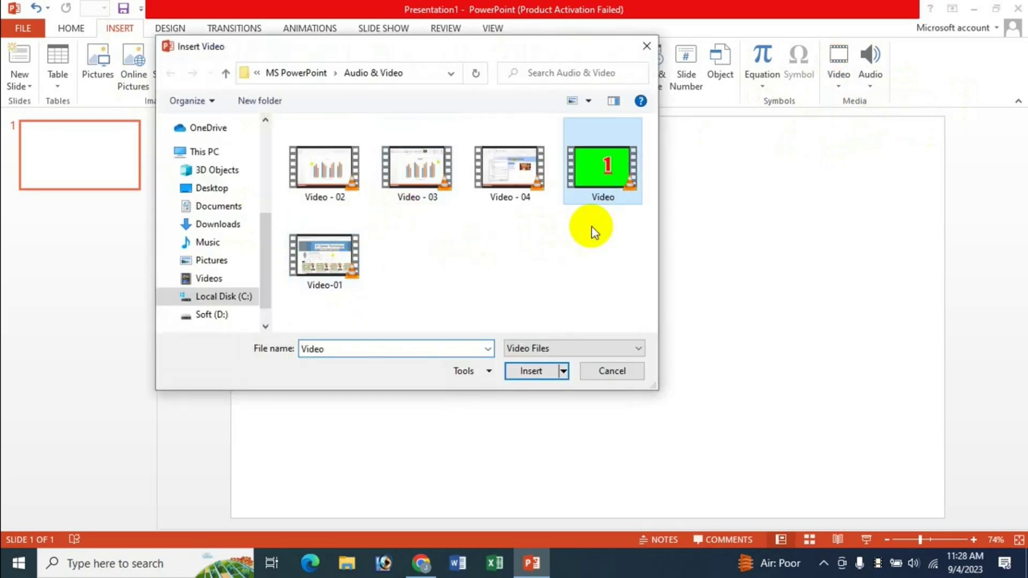
{"action": "left_click", "coordinate": [531, 371]}
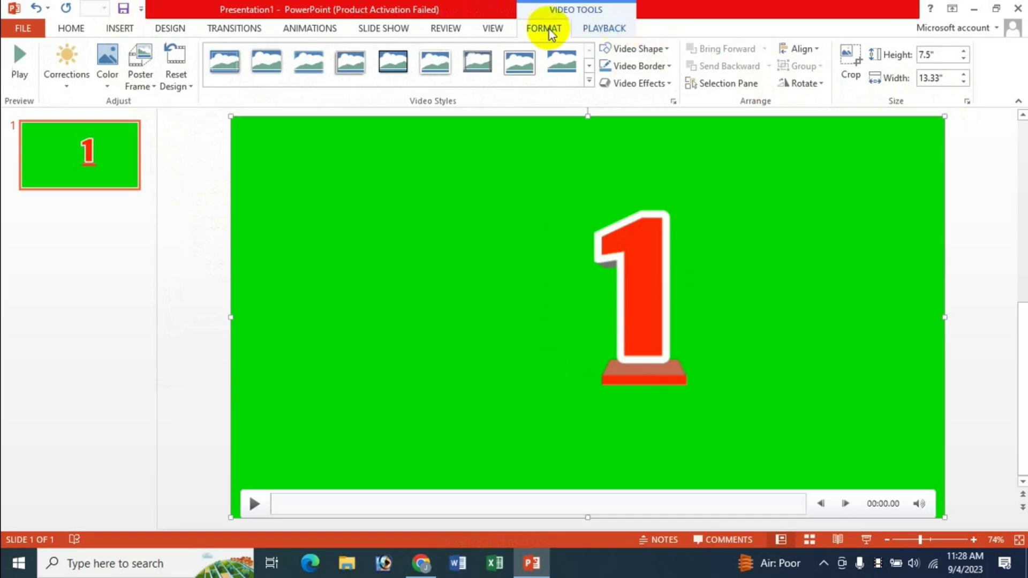
{"action": "left_click", "coordinate": [609, 27]}
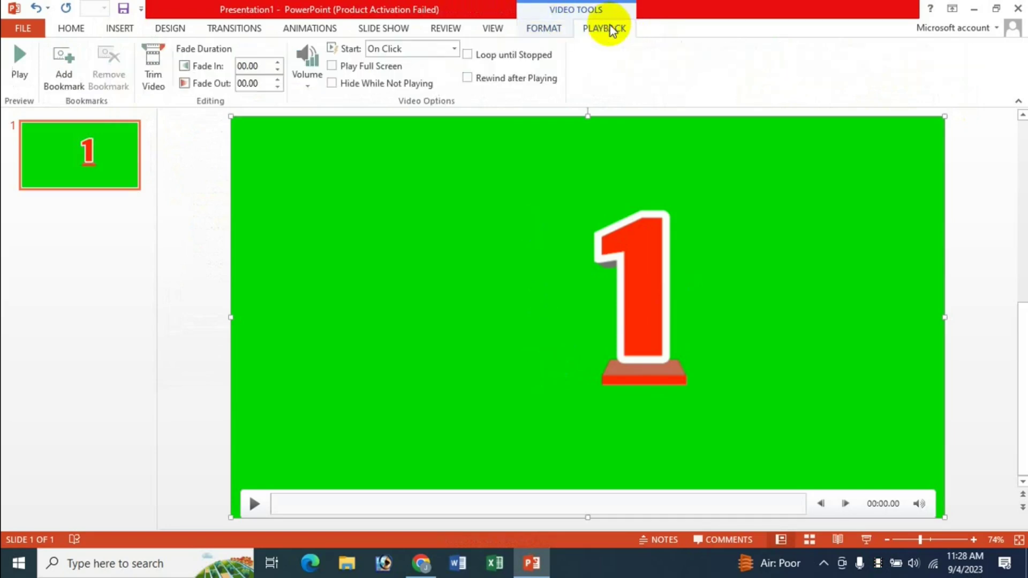
{"action": "left_click", "coordinate": [80, 125]}
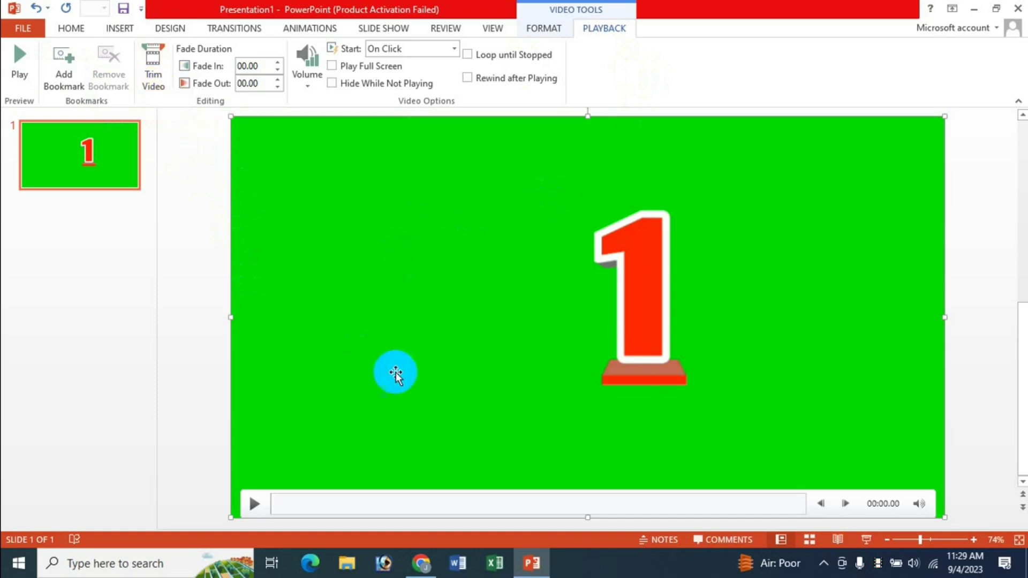
{"action": "left_click", "coordinate": [422, 562]}
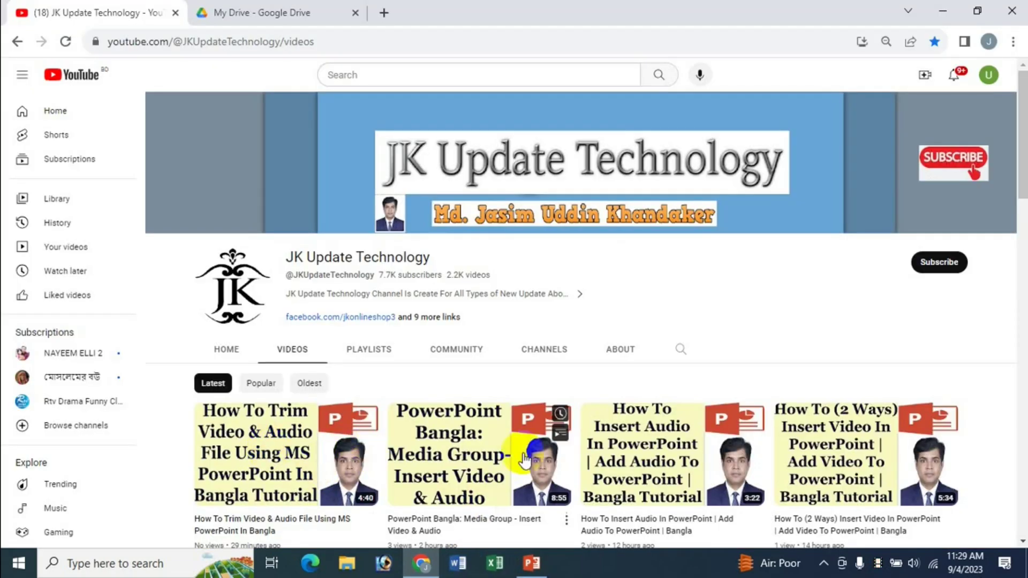
{"action": "left_click", "coordinate": [532, 562]}
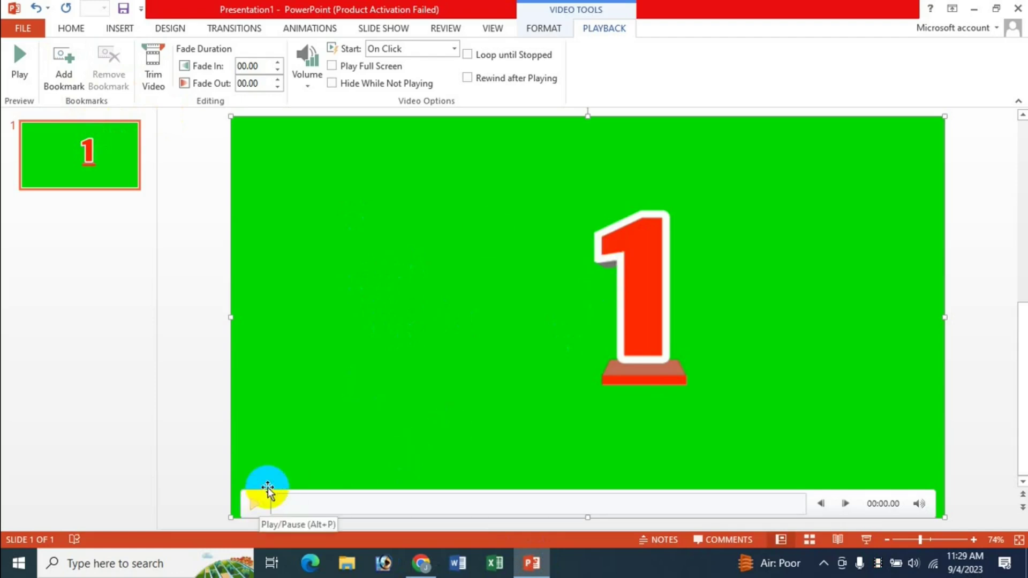
Add bookmarks to the video at about 2.79 s and 4.87 s.
{"action": "left_click", "coordinate": [261, 504]}
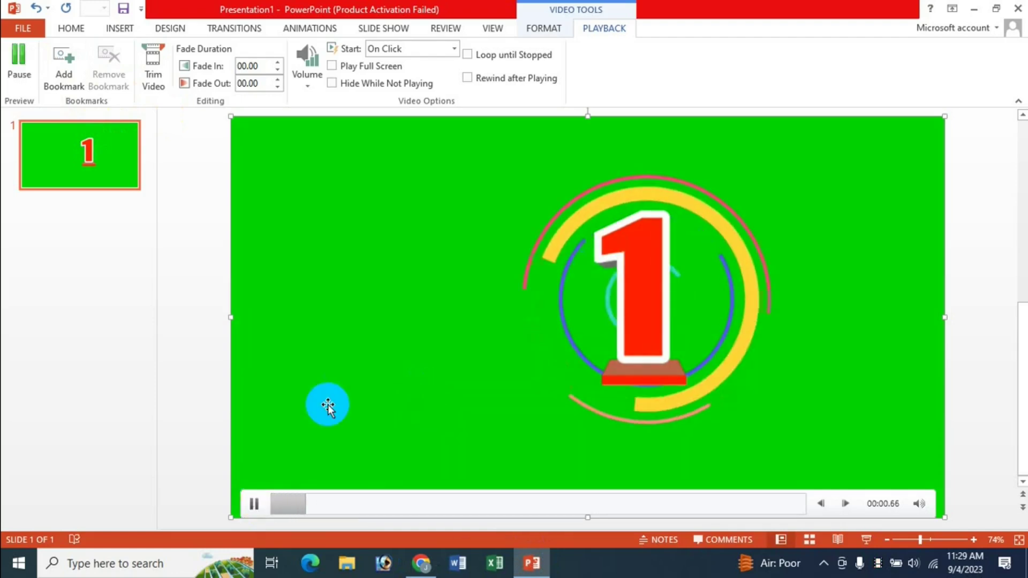
{"action": "left_click", "coordinate": [254, 505]}
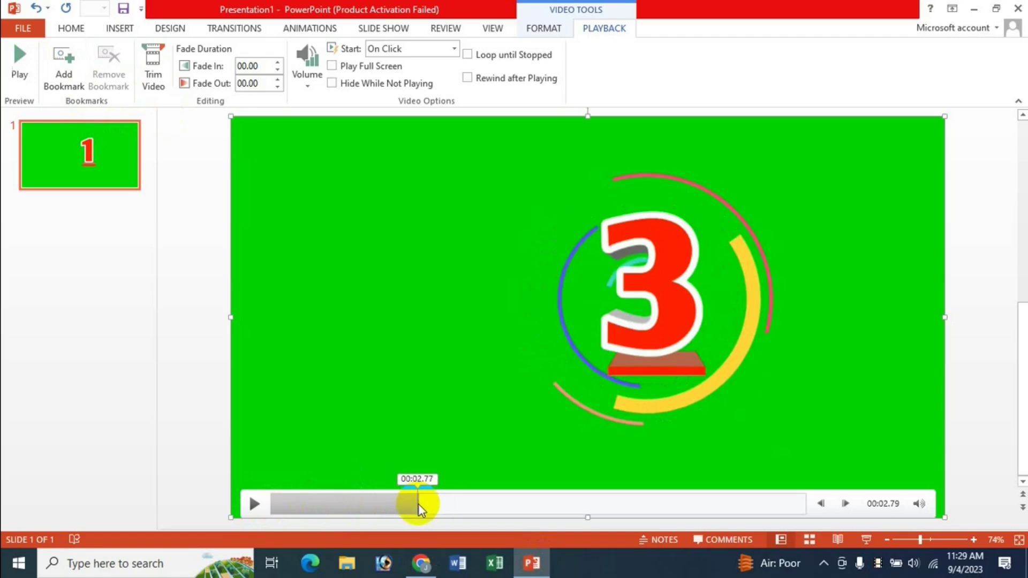
{"action": "left_click", "coordinate": [64, 80]}
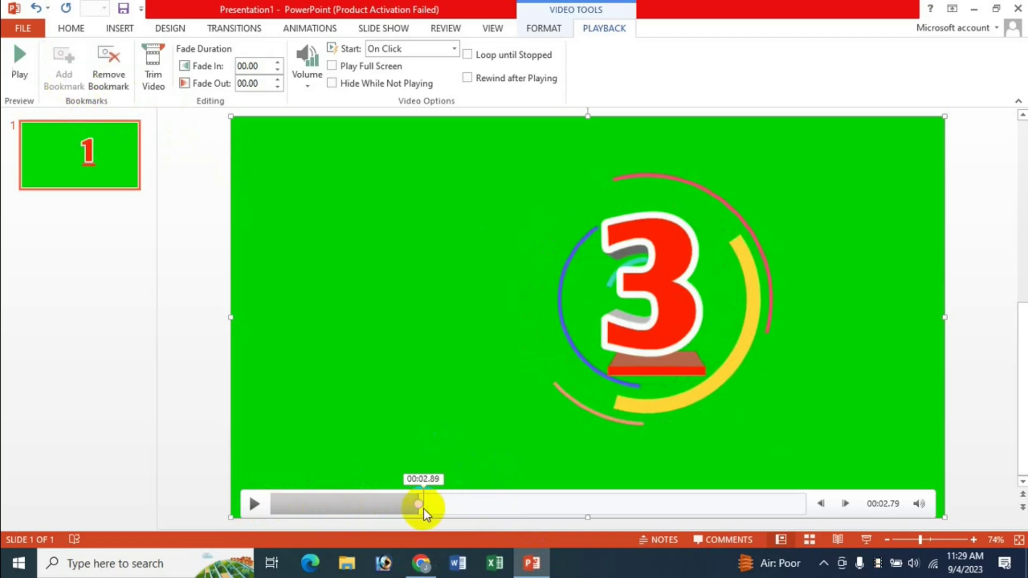
{"action": "left_click", "coordinate": [529, 504]}
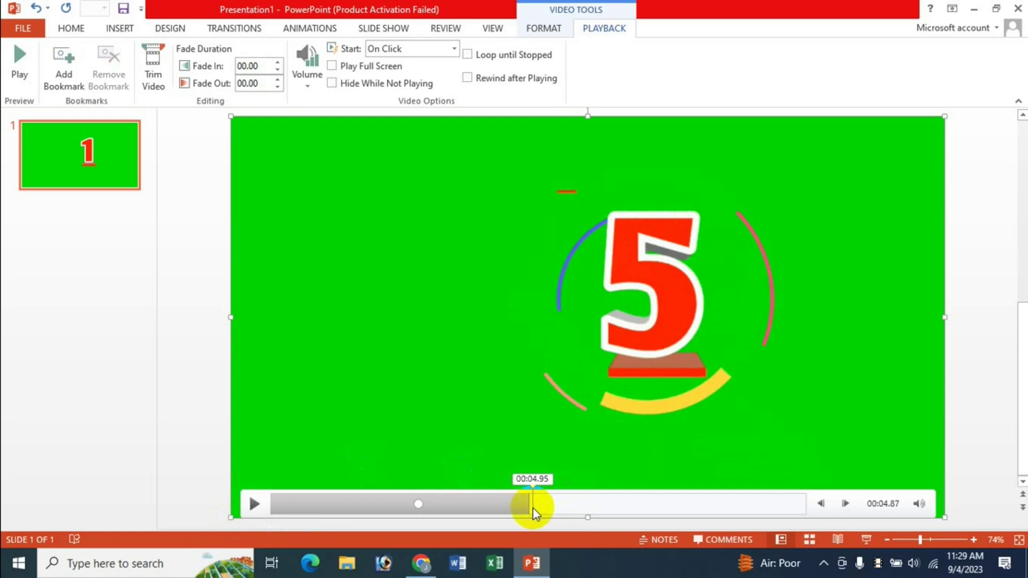
{"action": "left_click", "coordinate": [64, 72]}
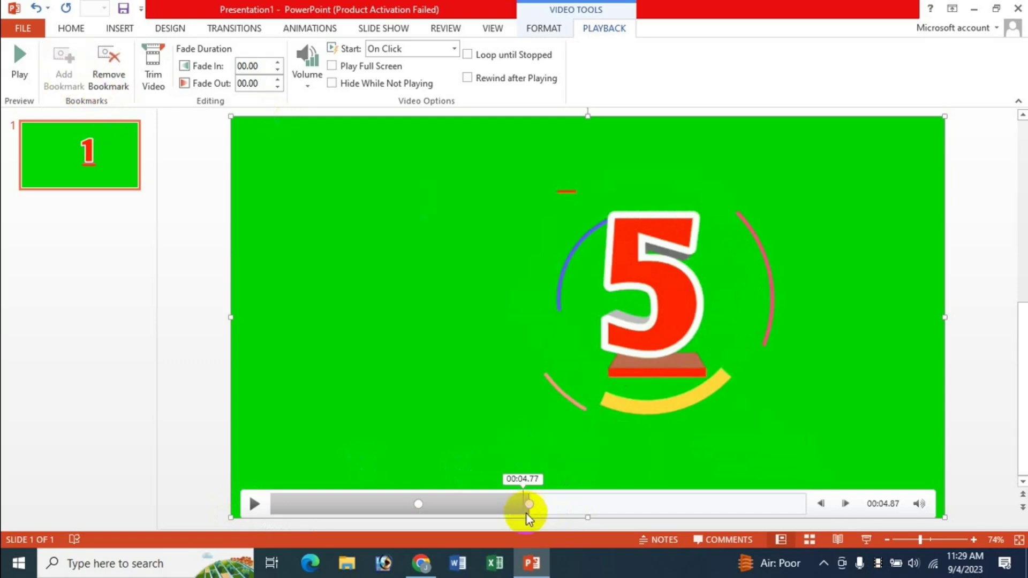
Add two more bookmarks to the video at about 7.32 s and 9.05 s.
{"action": "left_click", "coordinate": [259, 503]}
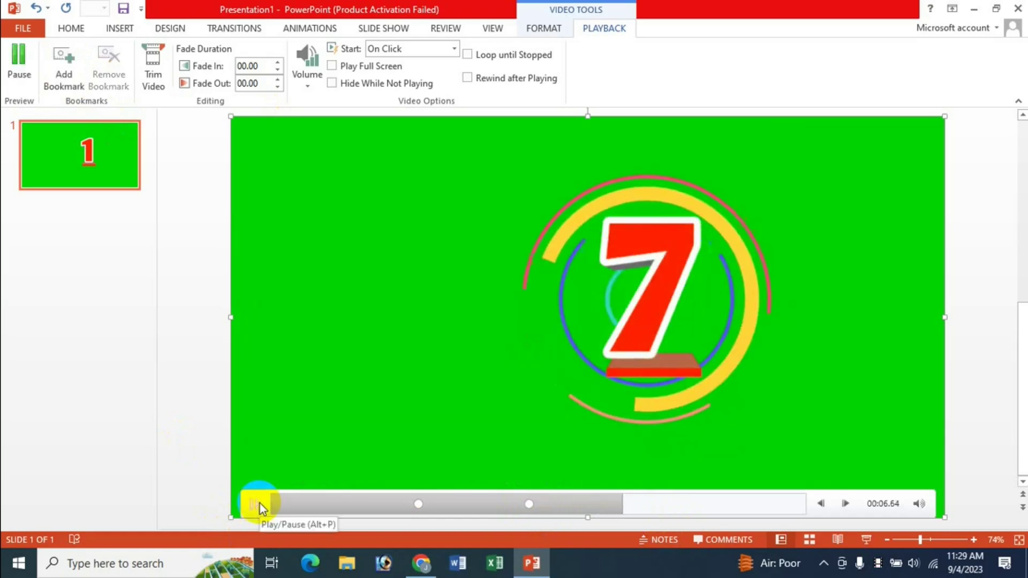
{"action": "left_click", "coordinate": [259, 504]}
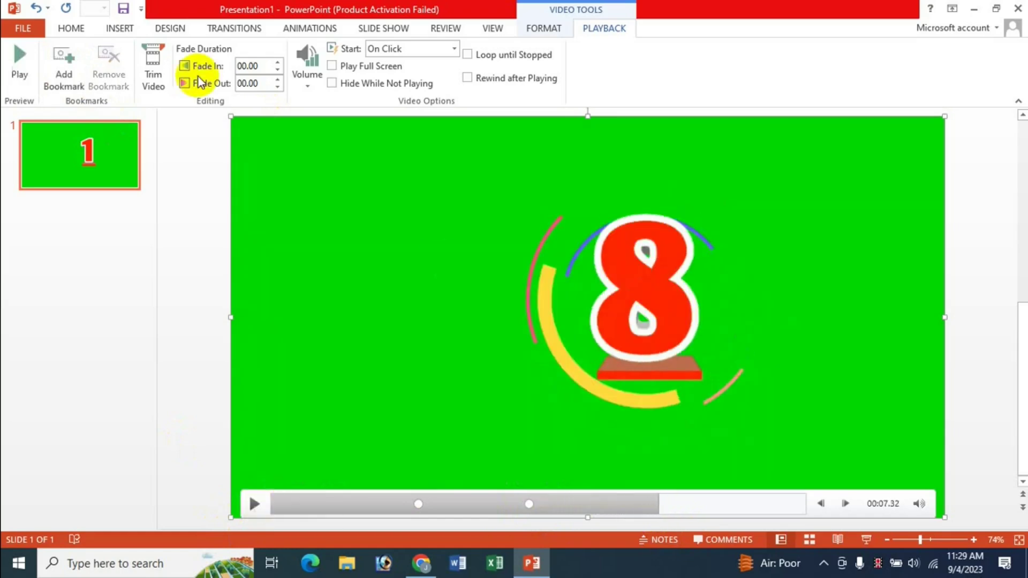
{"action": "left_click", "coordinate": [67, 83]}
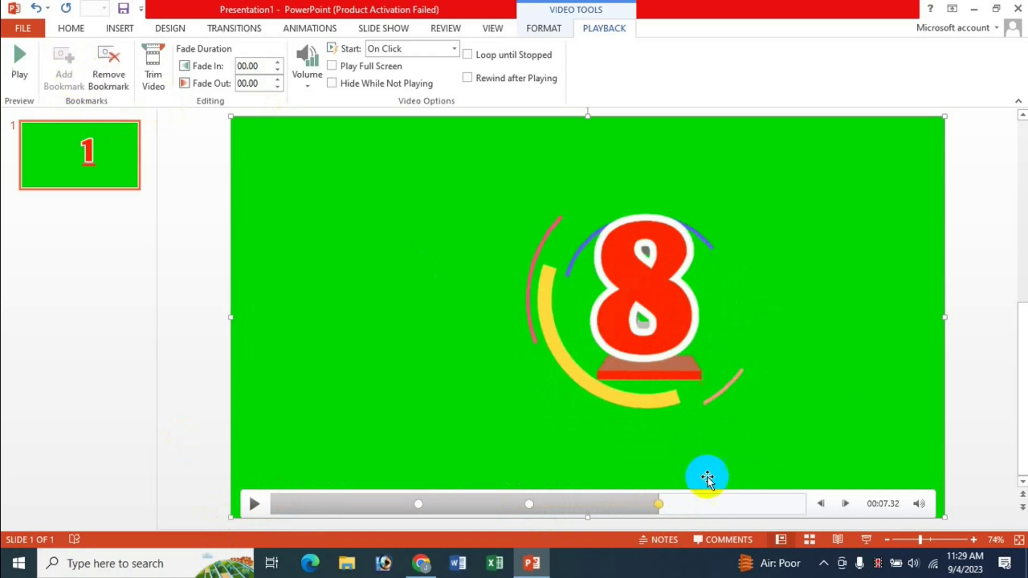
{"action": "left_click", "coordinate": [750, 503]}
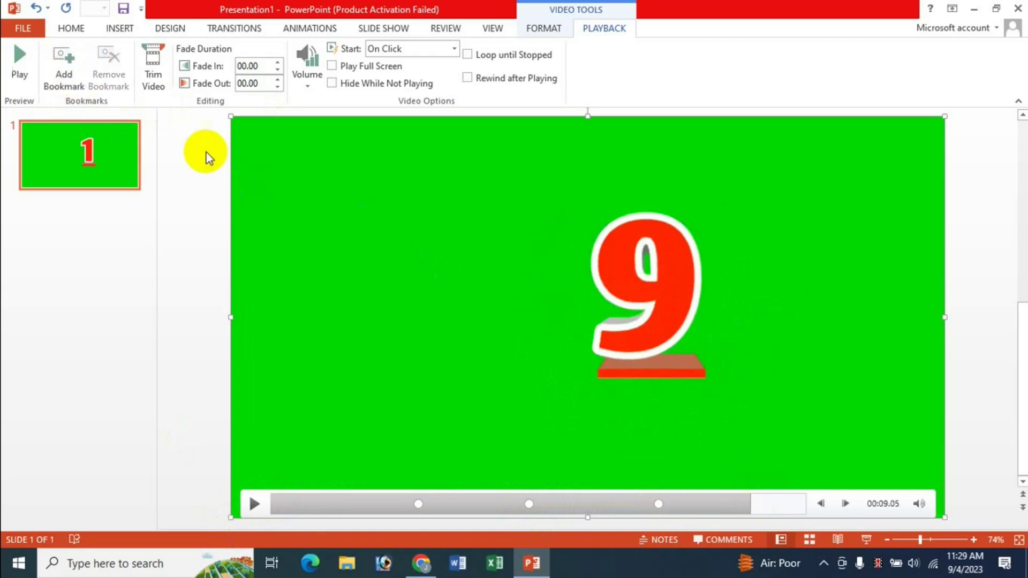
{"action": "left_click", "coordinate": [78, 86]}
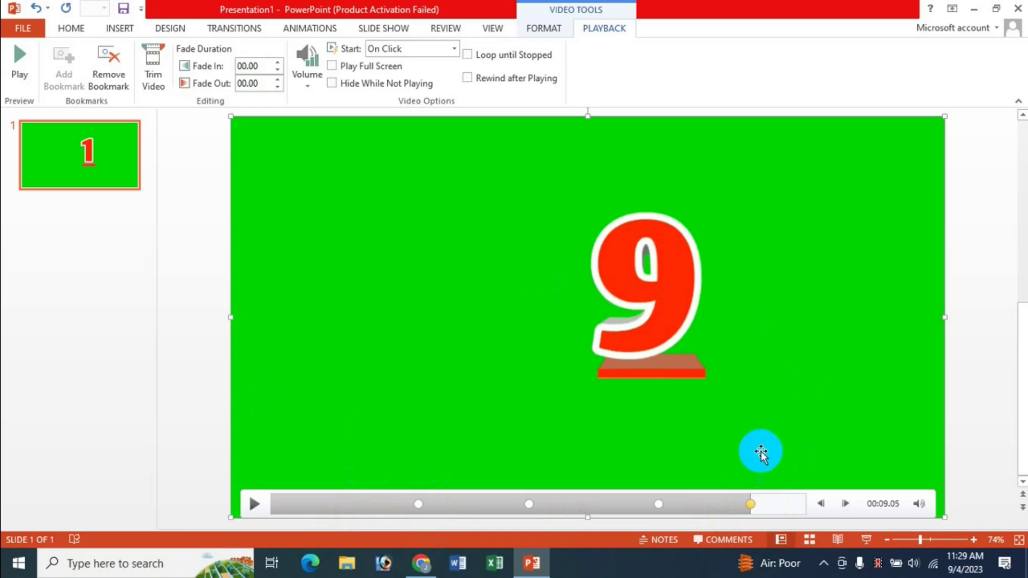
Run the slide show, play the video from the second and first bookmarks, and exit the show.
{"action": "left_click", "coordinate": [867, 542]}
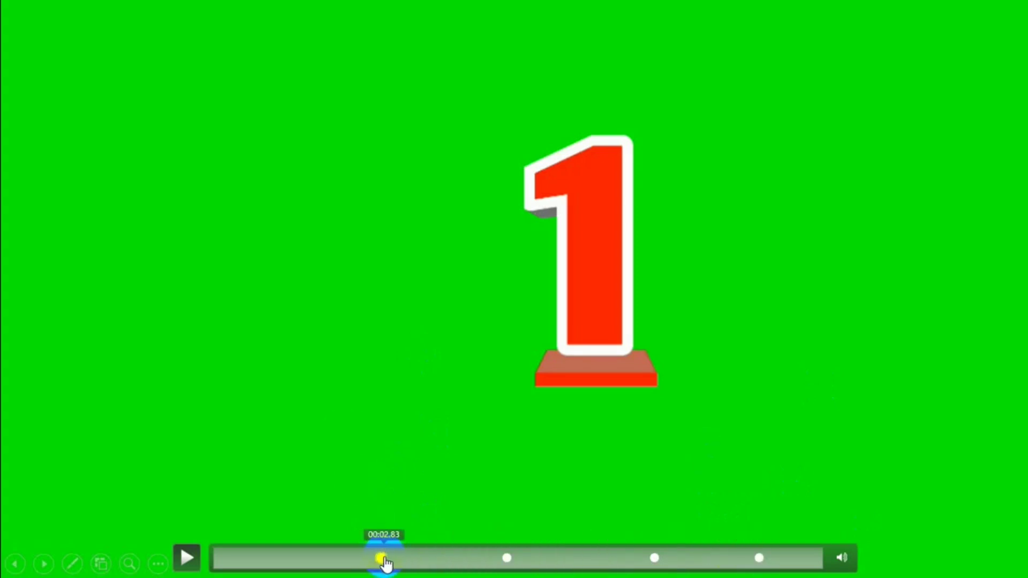
{"action": "left_click", "coordinate": [505, 557]}
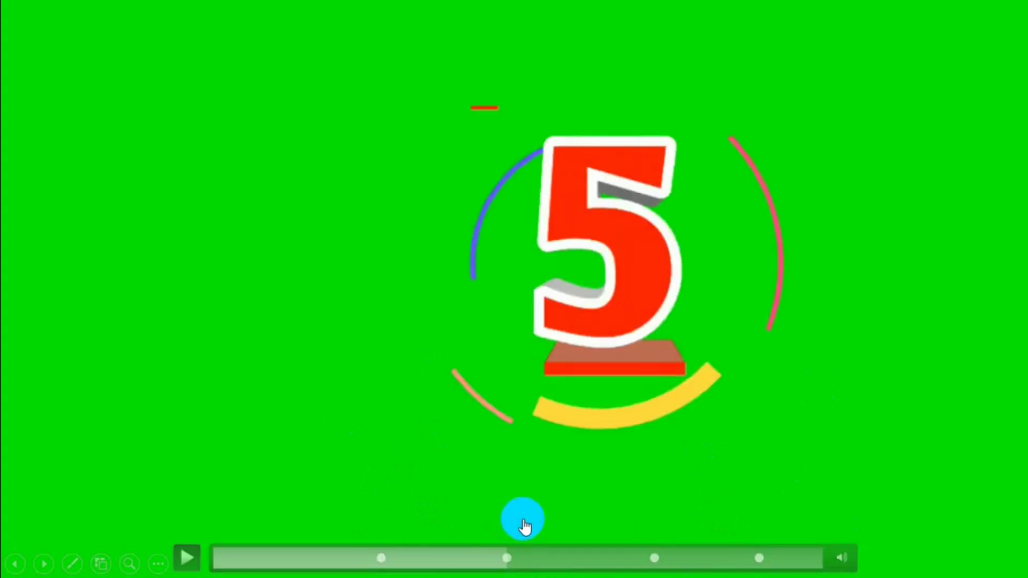
{"action": "left_click", "coordinate": [187, 557]}
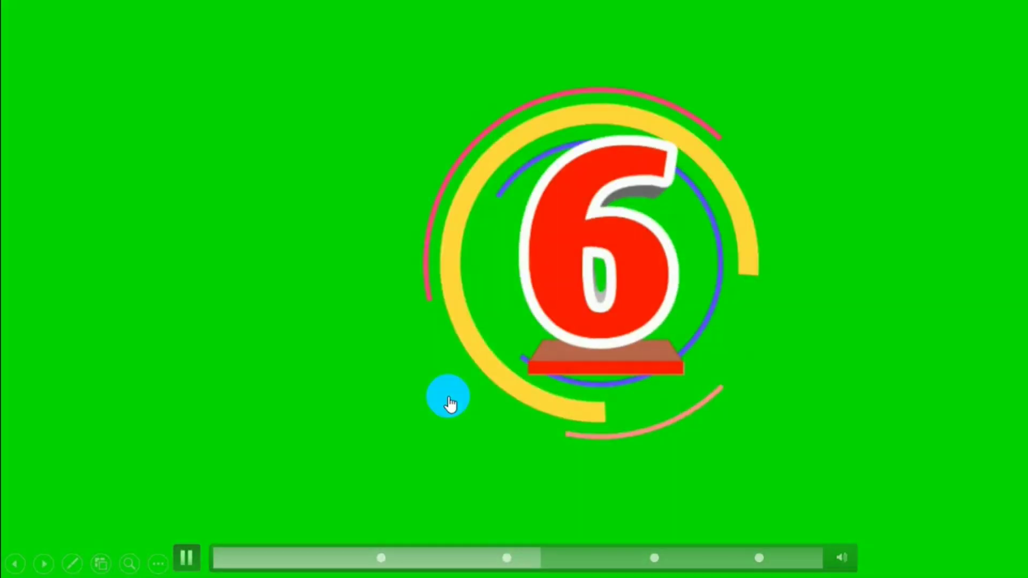
{"action": "left_click", "coordinate": [428, 368]}
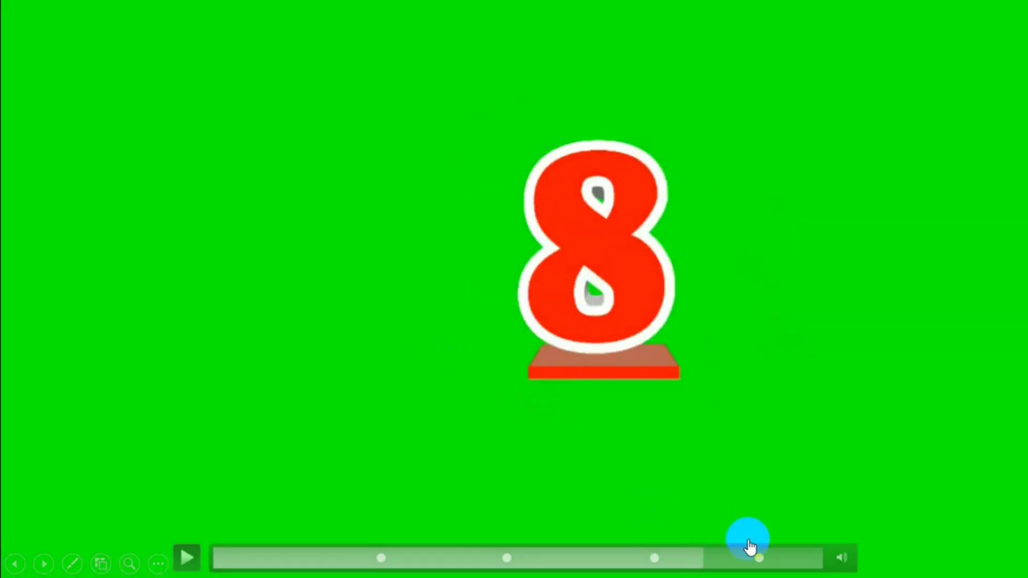
{"action": "left_click", "coordinate": [381, 561]}
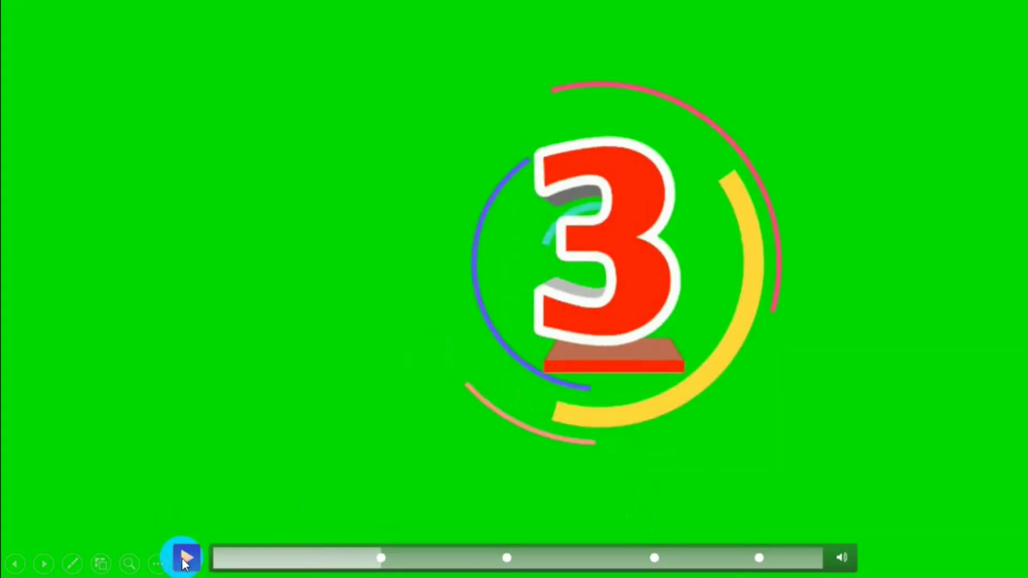
{"action": "left_click", "coordinate": [184, 558]}
{"action": "left_click", "coordinate": [186, 558]}
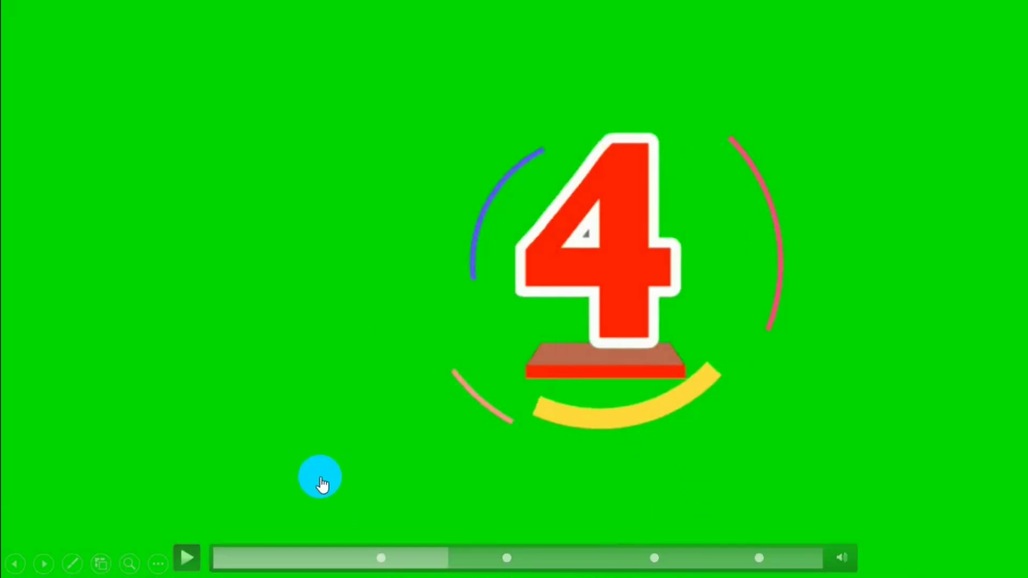
{"action": "key", "text": "Escape"}
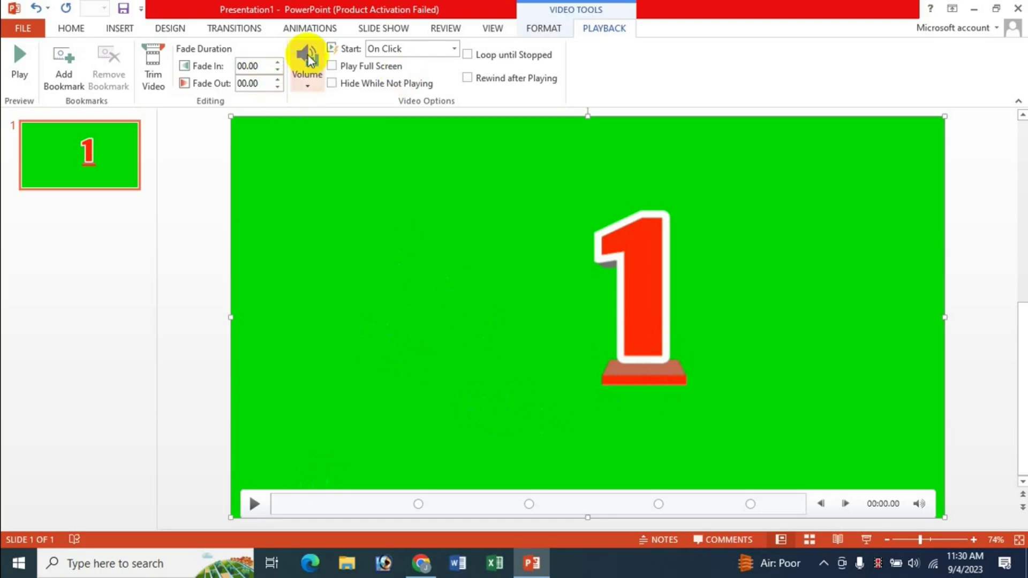
Set the video's Pause animation to trigger on Bookmark 2.
{"action": "left_click", "coordinate": [310, 29]}
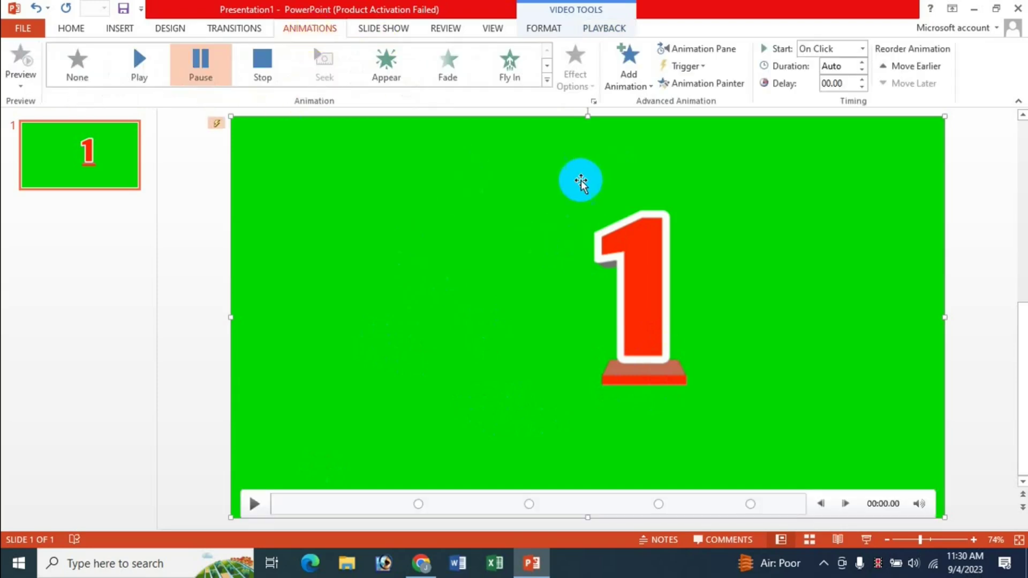
{"action": "left_click", "coordinate": [707, 68]}
{"action": "mouse_move", "coordinate": [720, 107]}
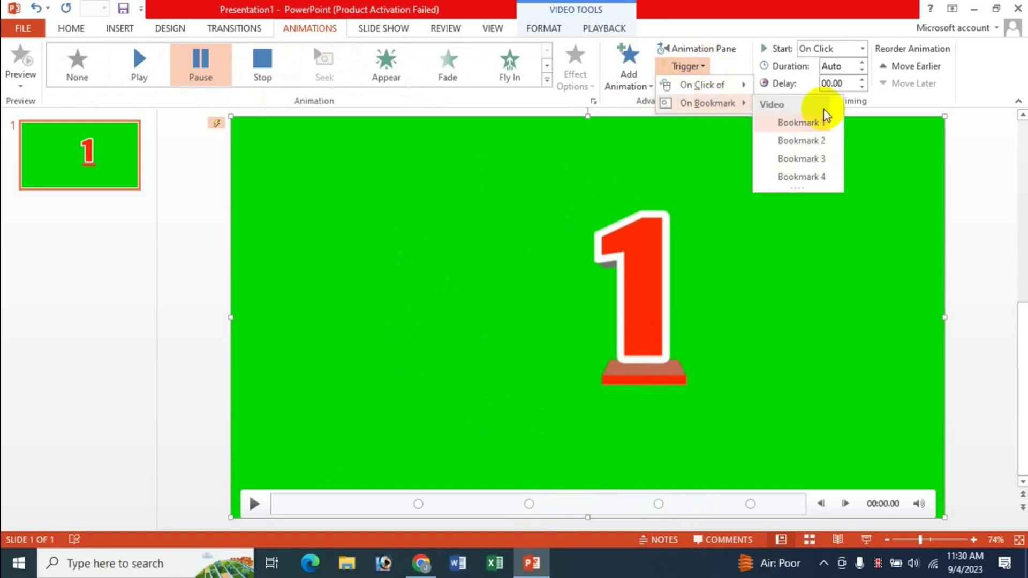
{"action": "left_click", "coordinate": [808, 180]}
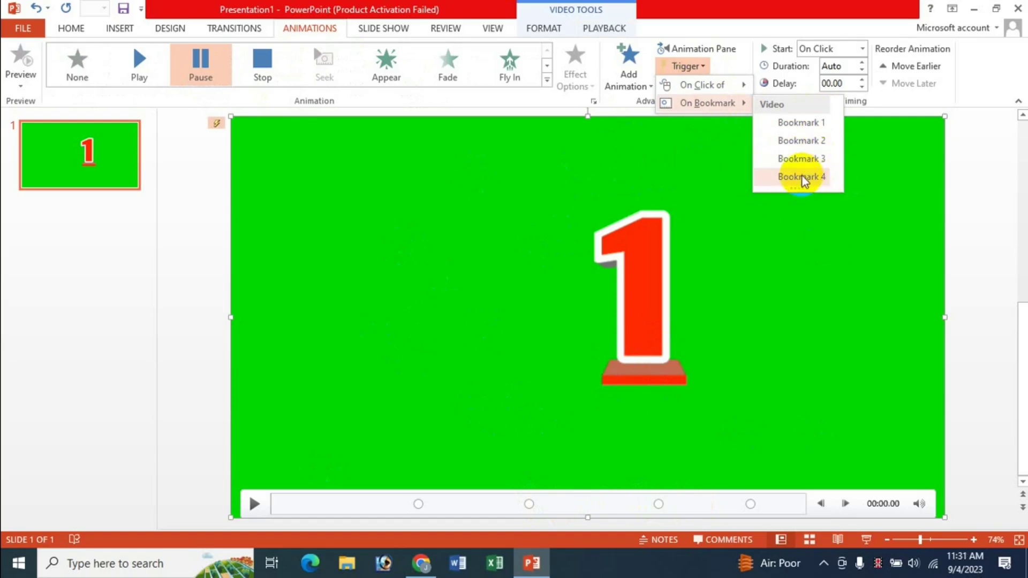
{"action": "left_click", "coordinate": [806, 143]}
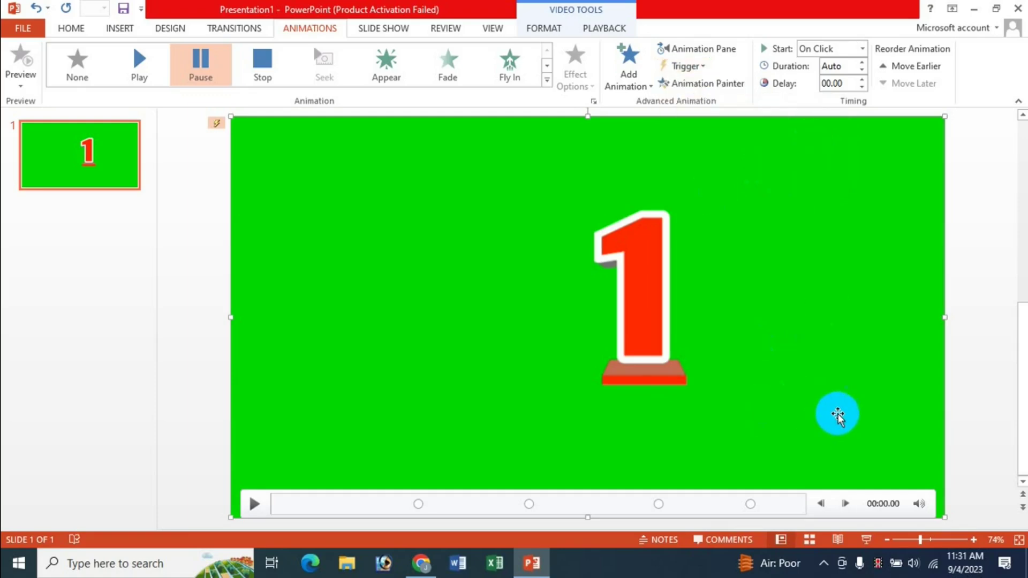
Run the slide show again, play the video through the second bookmark to test the trigger, and exit the show.
{"action": "left_click", "coordinate": [867, 546]}
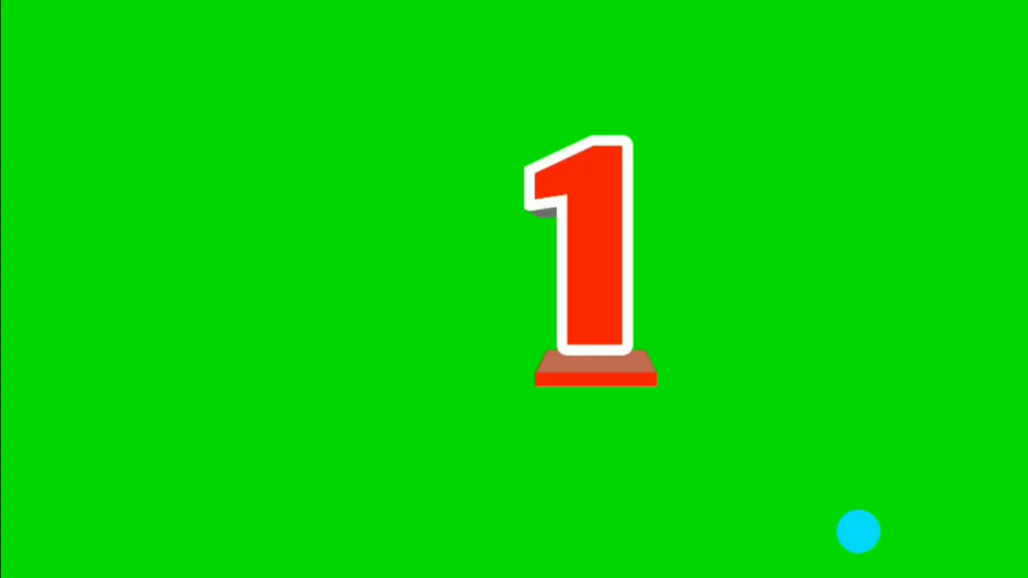
{"action": "left_click", "coordinate": [505, 560]}
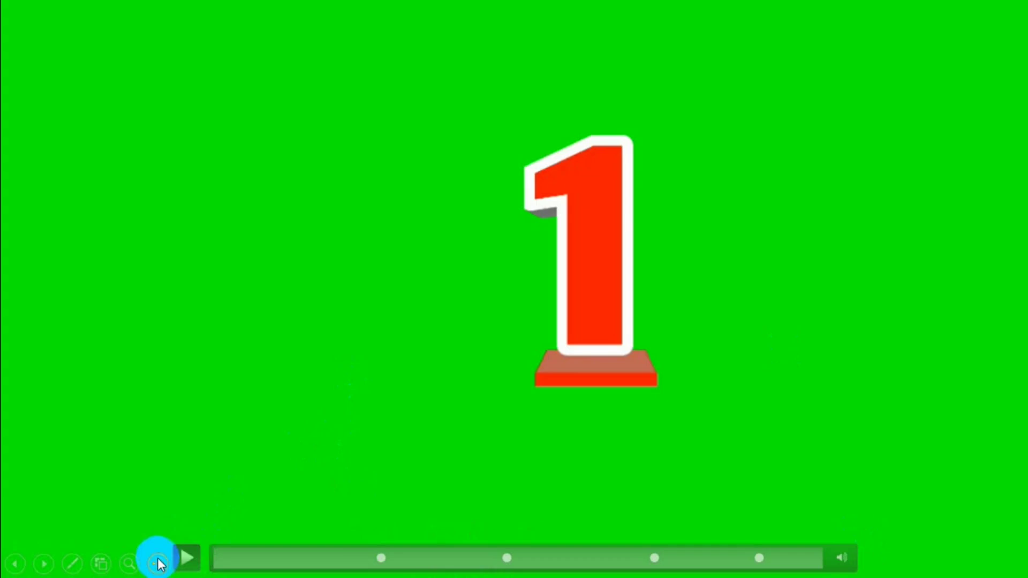
{"action": "left_click", "coordinate": [186, 558]}
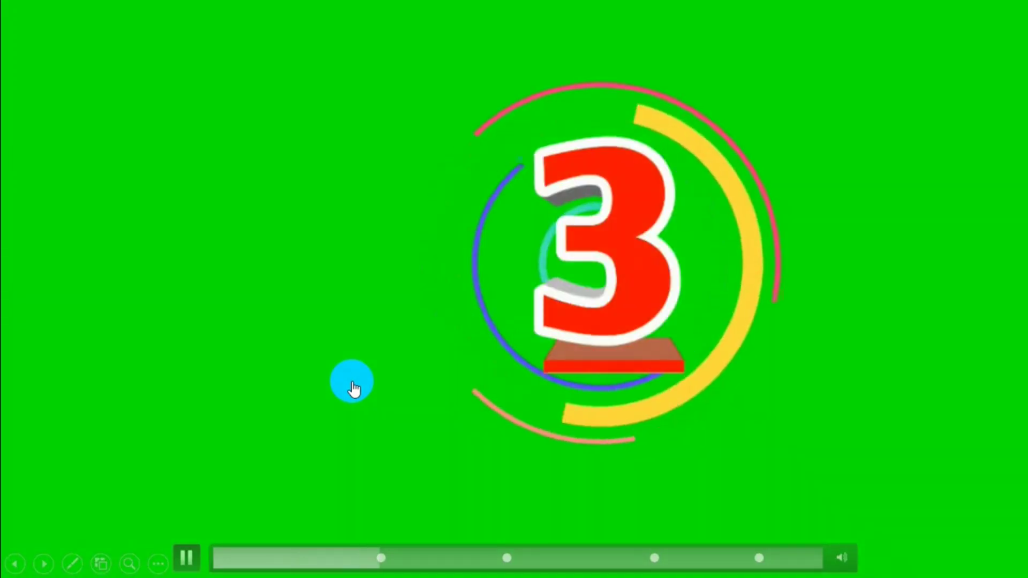
{"action": "left_click", "coordinate": [507, 558]}
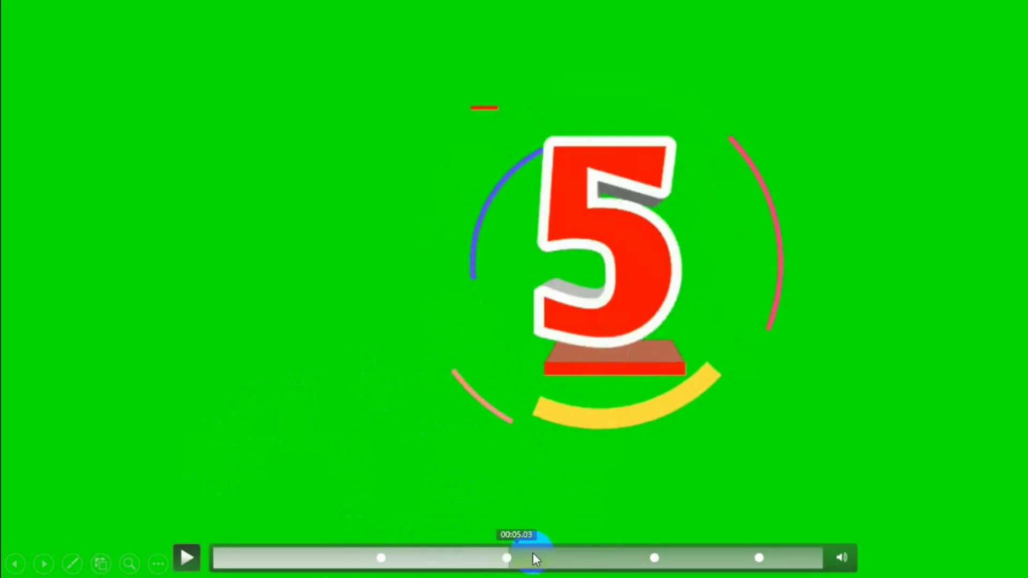
{"action": "left_click", "coordinate": [187, 559]}
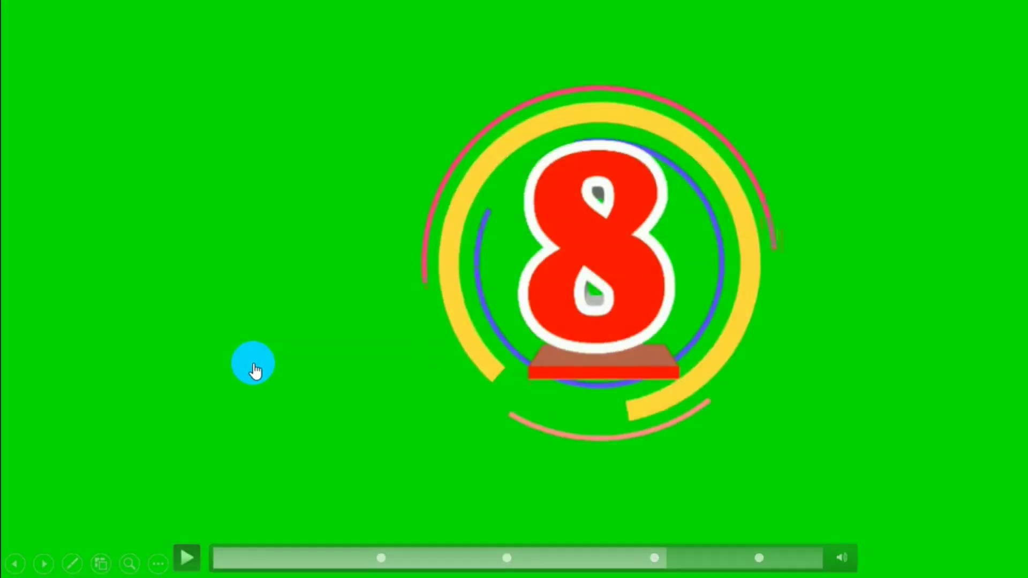
{"action": "key", "text": "Escape"}
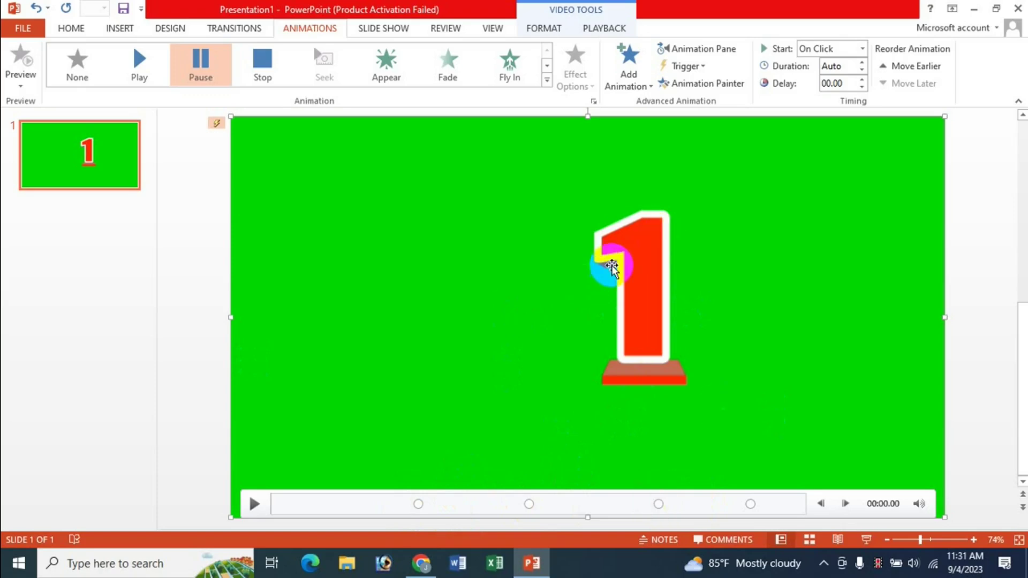
Show the video's playback options again.
{"action": "left_click", "coordinate": [604, 28]}
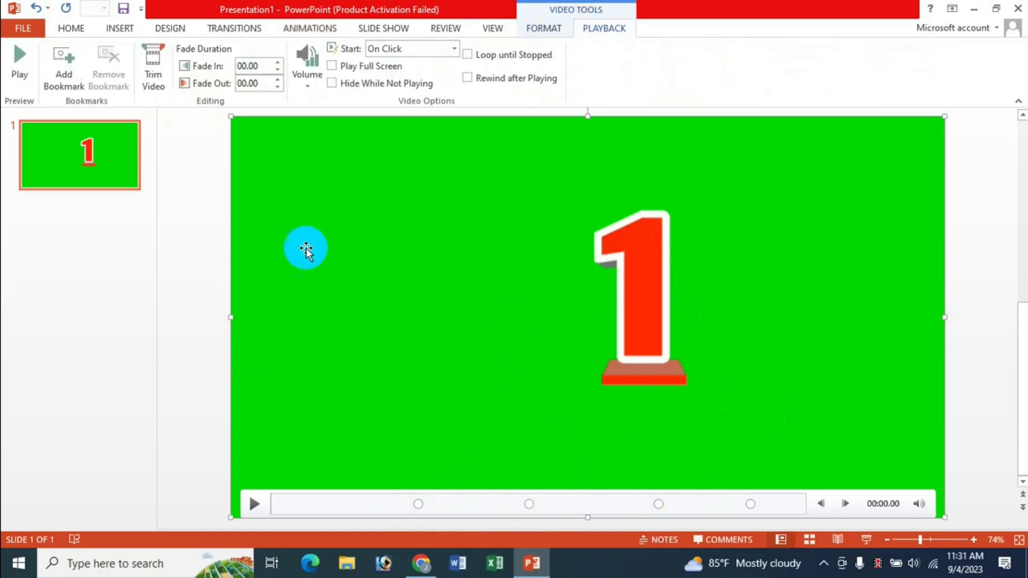